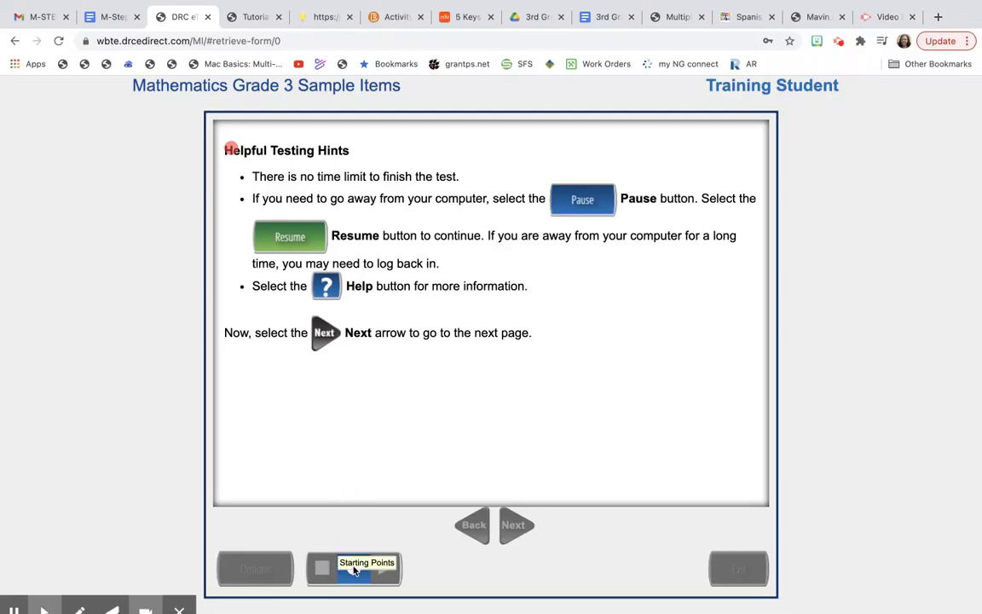
# Step: Restart the read-aloud of the testing hints and advance two instruction pages to Sample Questions
pyautogui.click(324, 568)
pyautogui.click(383, 569)
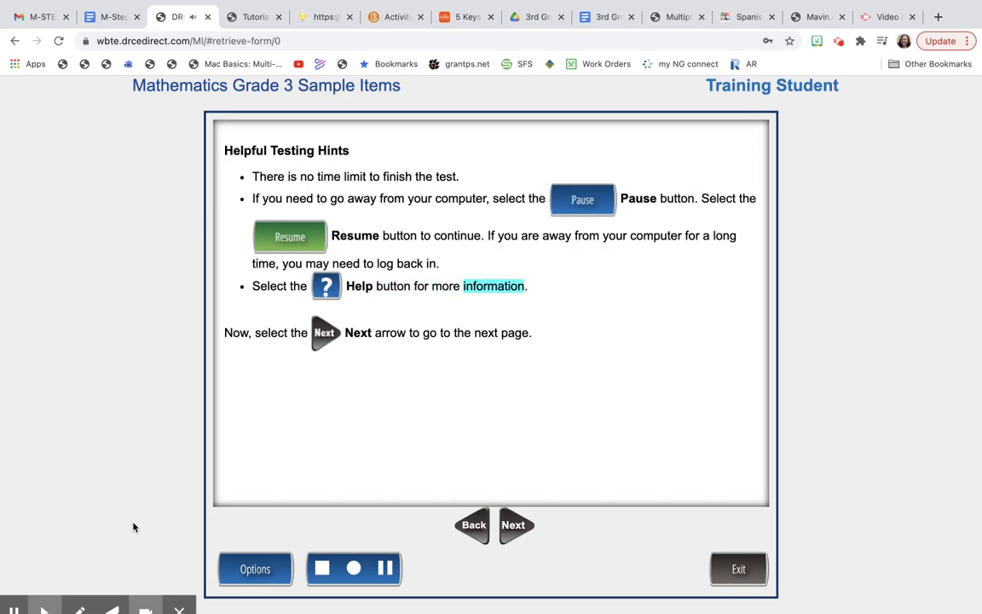
pyautogui.click(515, 525)
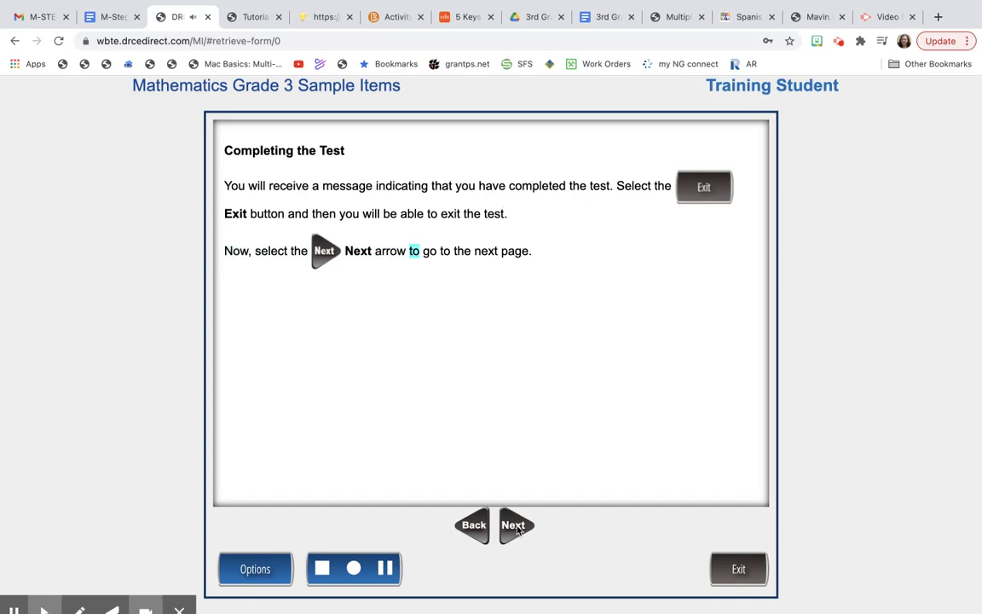
pyautogui.click(516, 527)
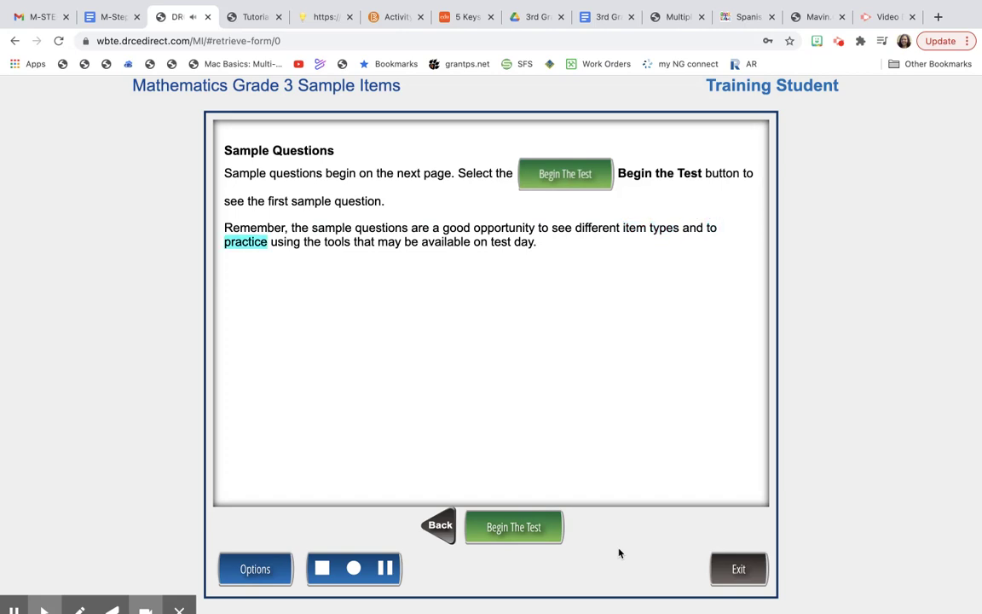
# Step: Begin the test and highlight '25 grams' and '75 grams more' in Question 1's first sentence
pyautogui.click(519, 535)
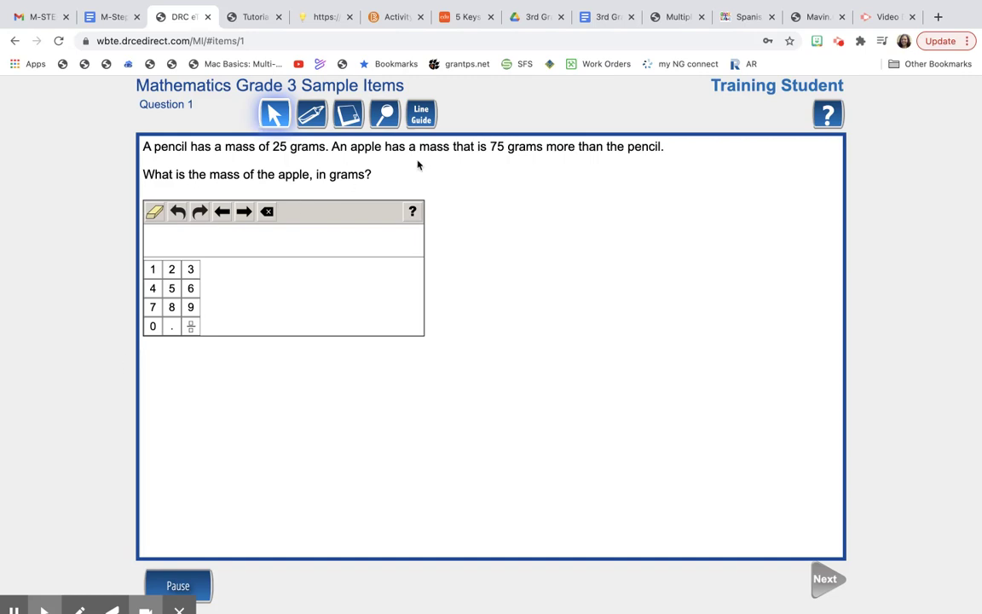
pyautogui.click(312, 114)
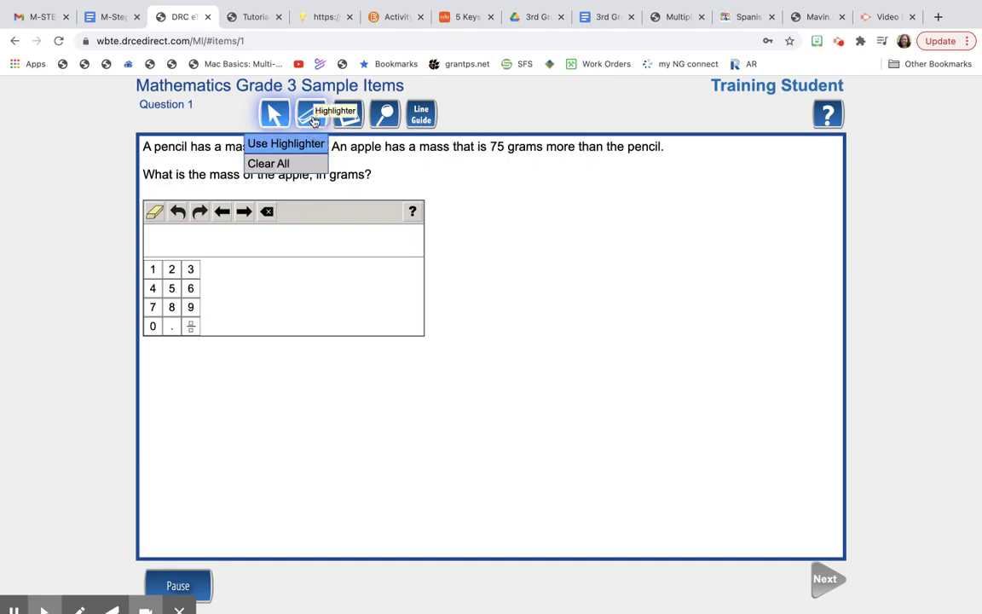
pyautogui.click(294, 144)
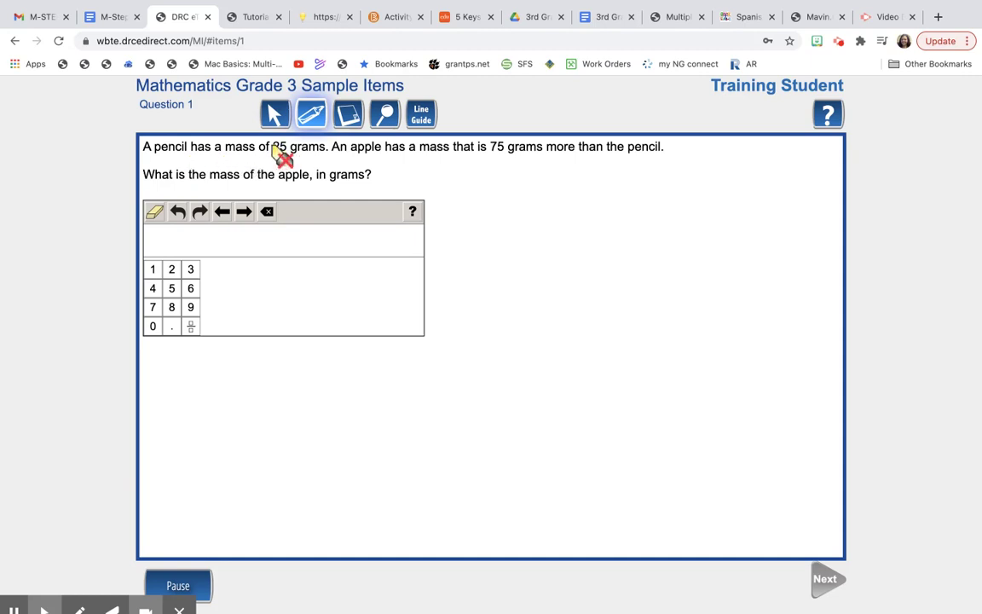
pyautogui.moveTo(275, 151); pyautogui.dragTo(329, 155)
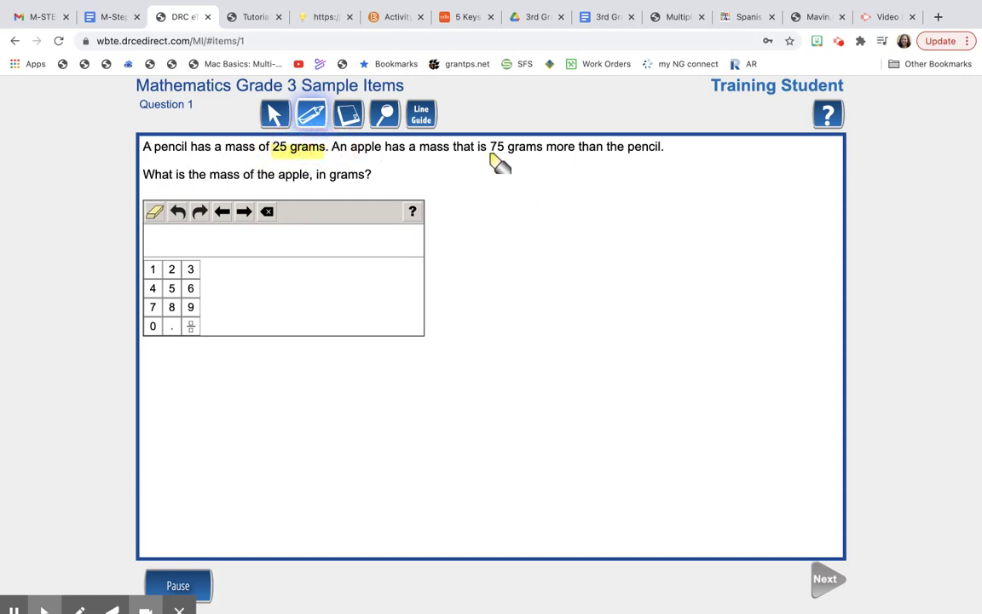
pyautogui.moveTo(492, 152); pyautogui.dragTo(578, 153)
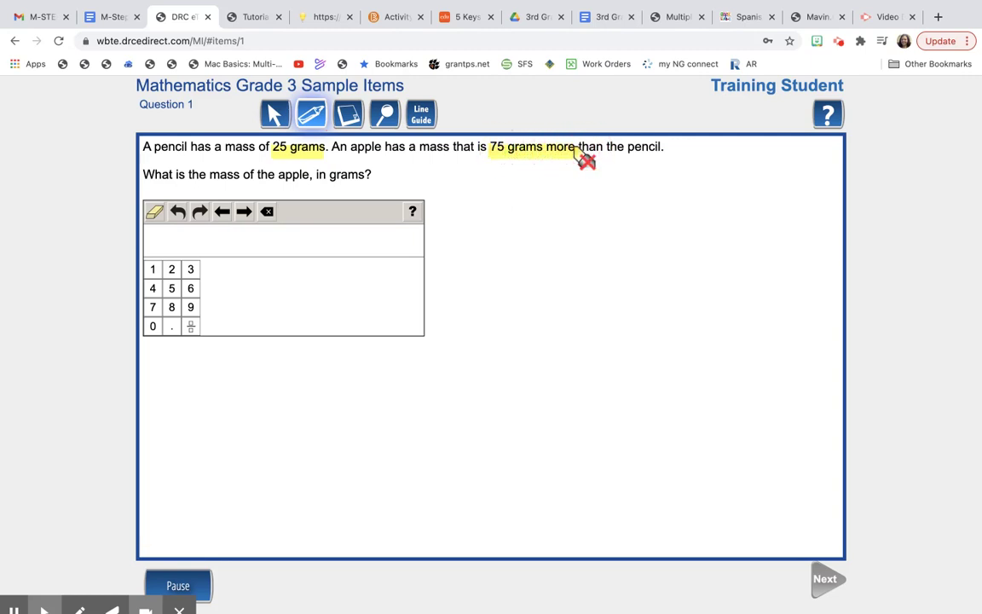
# Step: Magnify Question 1 to x2.0, then x1.5, stop highlighting, and set magnification back to Off
pyautogui.click(388, 124)
pyautogui.click(386, 166)
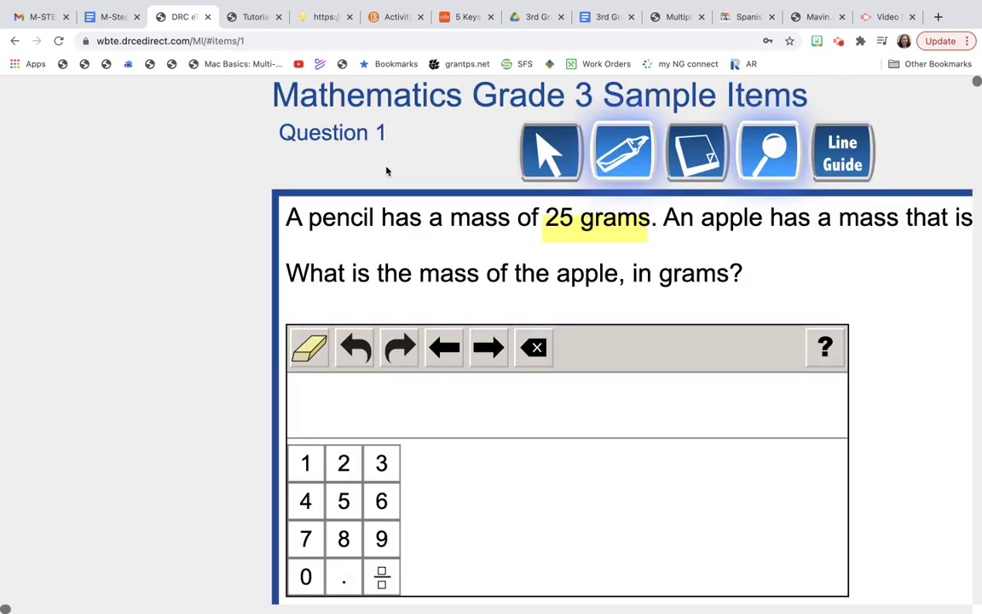
pyautogui.click(452, 241)
pyautogui.click(769, 152)
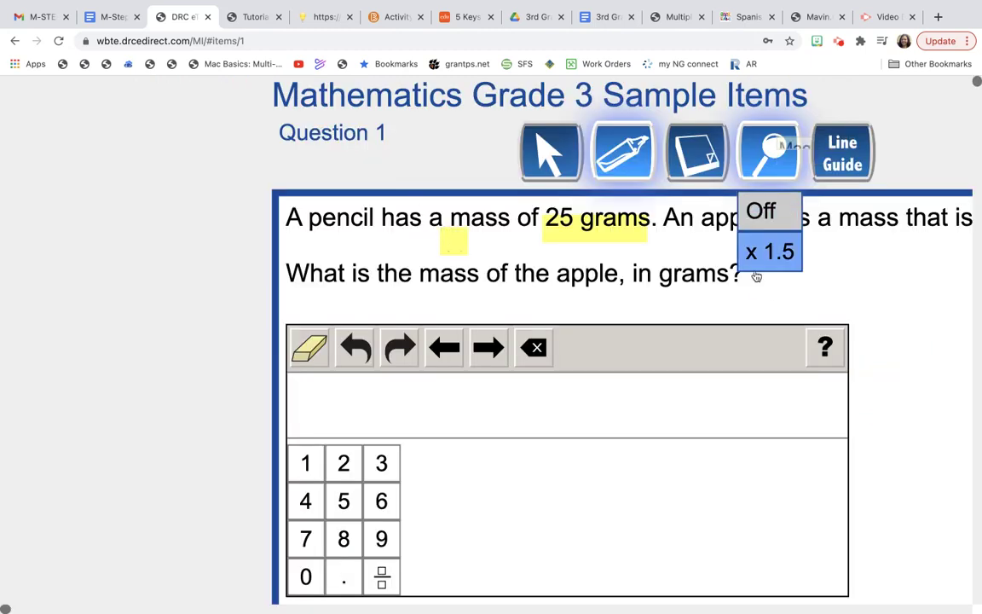
pyautogui.click(768, 252)
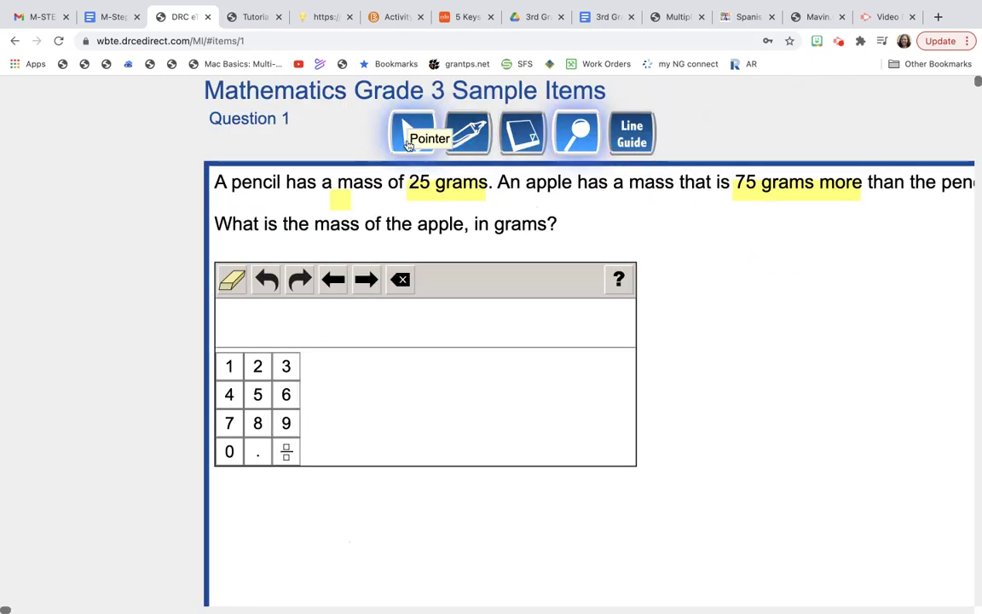
pyautogui.click(409, 141)
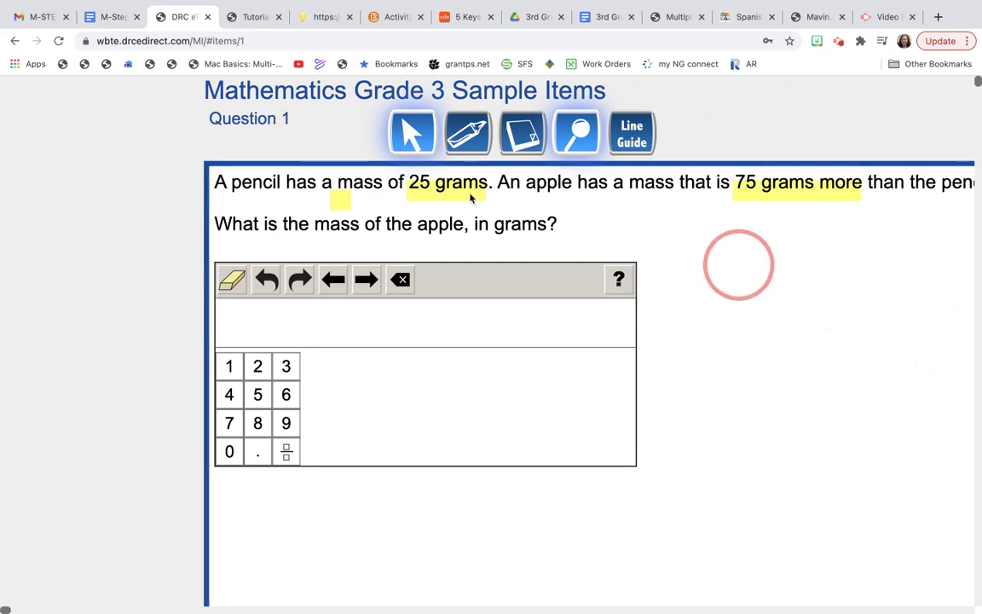
pyautogui.click(578, 134)
pyautogui.click(569, 175)
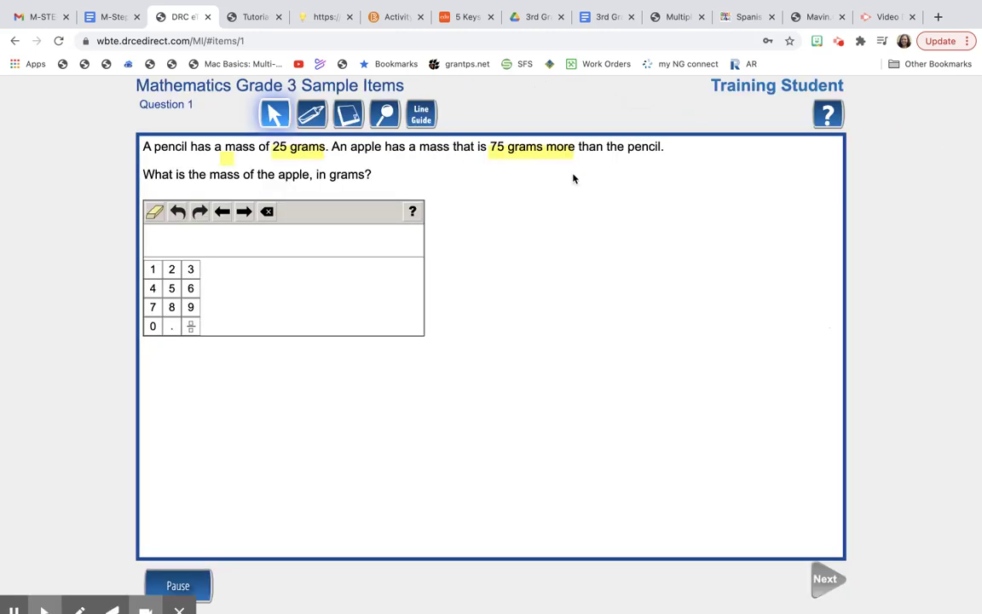
# Step: Turn on the line guide and place it beneath the question text
pyautogui.click(422, 113)
pyautogui.click(375, 172)
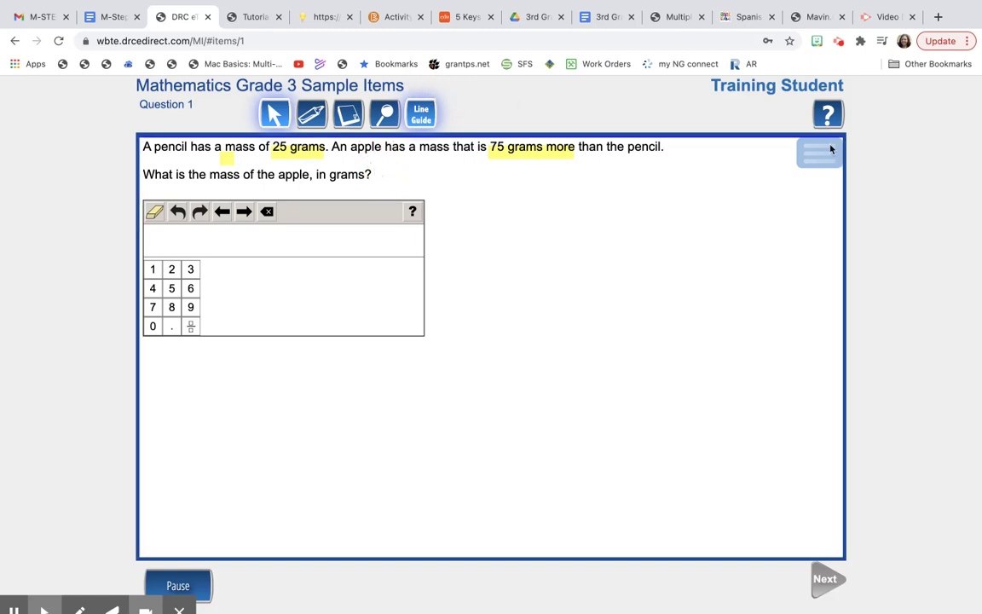
pyautogui.moveTo(831, 150); pyautogui.dragTo(828, 195)
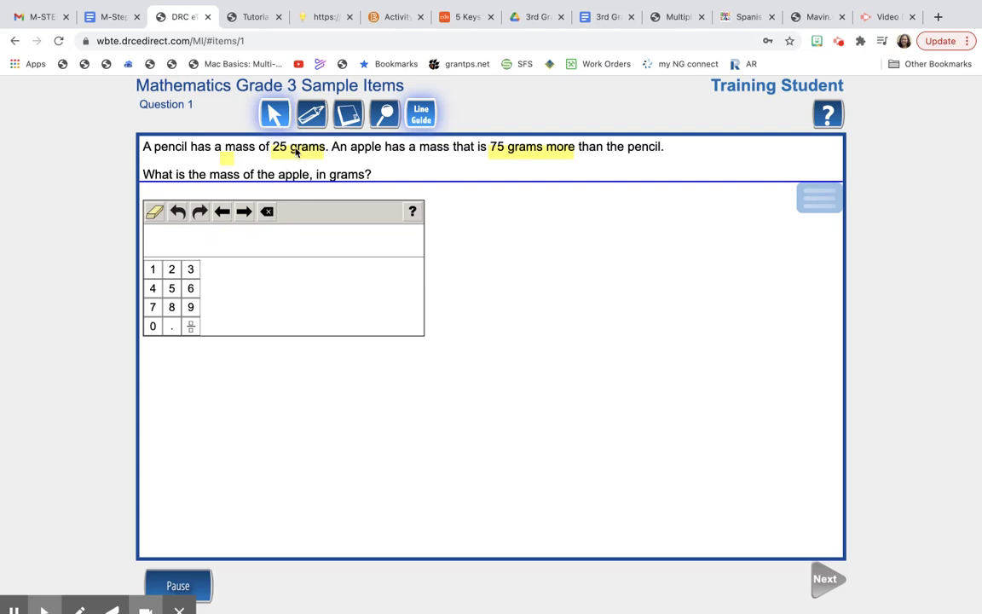
# Step: Enter 100 as Question 1's answer and confirm moving on to Question 2
pyautogui.click(577, 165)
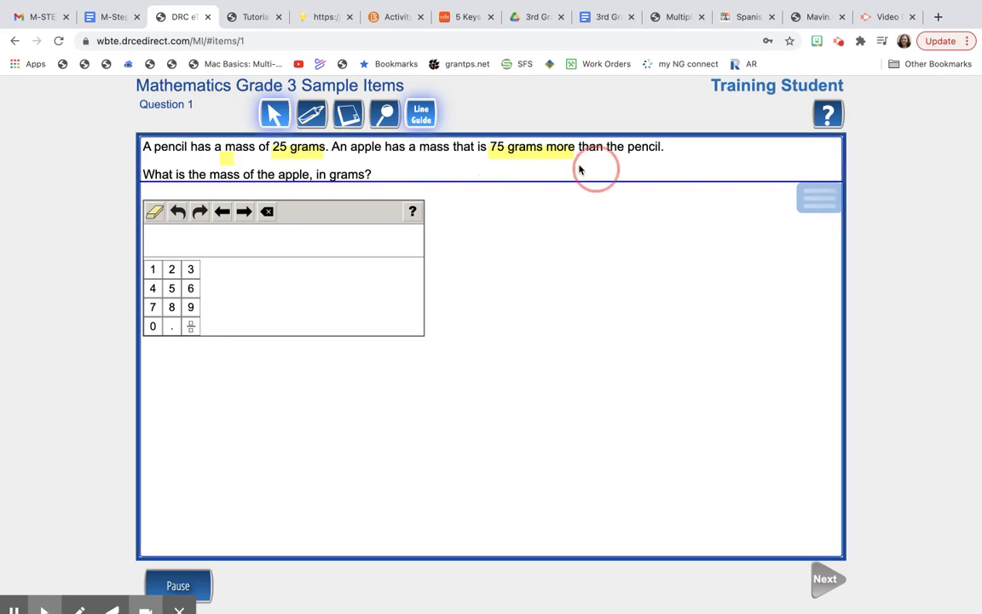
pyautogui.click(153, 270)
pyautogui.click(152, 326)
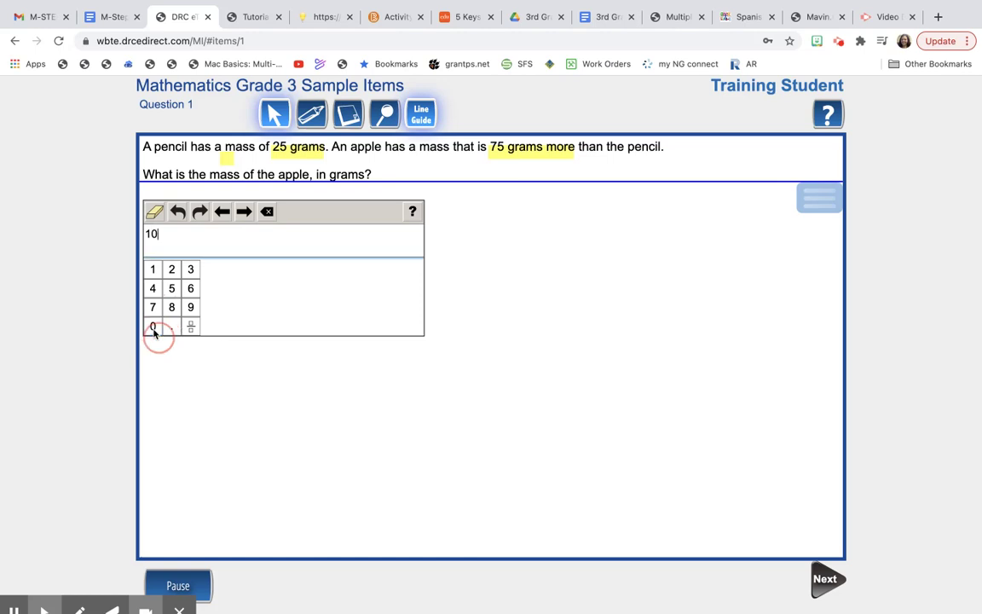
pyautogui.click(153, 326)
pyautogui.click(837, 585)
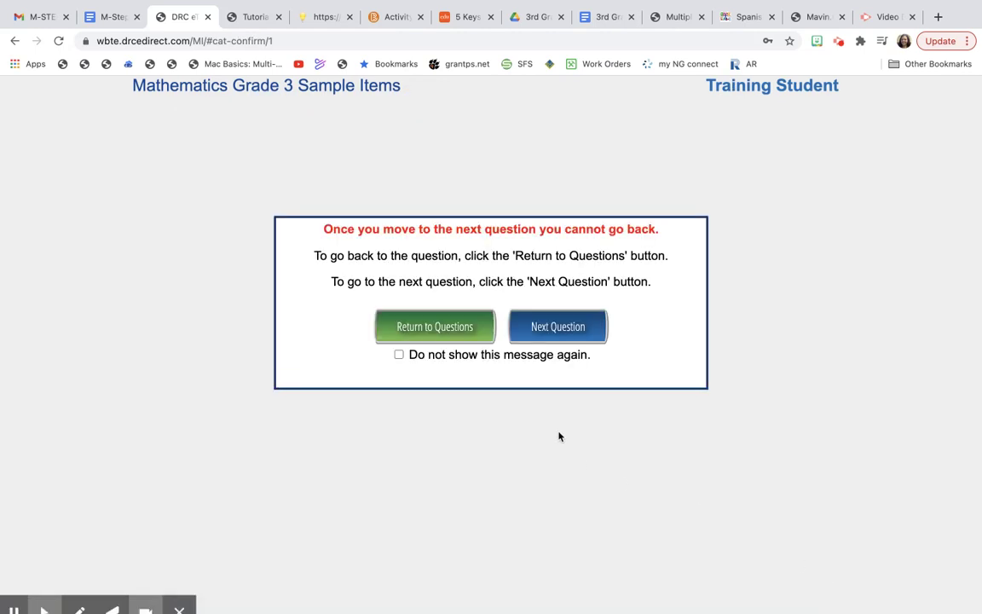
pyautogui.click(577, 336)
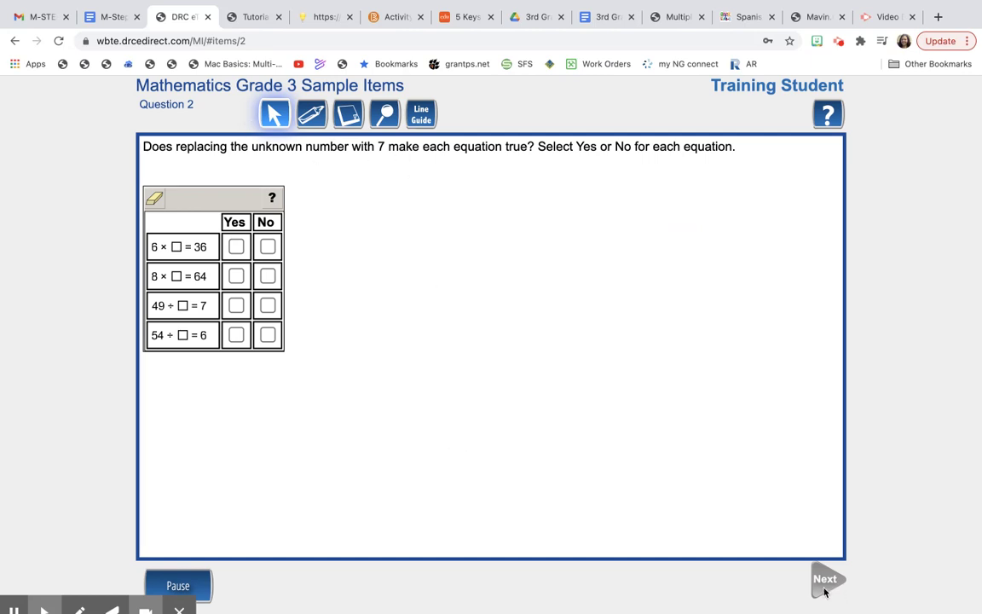
# Step: Check, then uncheck No for 6×□=36, 8×□=64, 49÷□=7 and 54÷□=6
pyautogui.click(267, 247)
pyautogui.click(268, 276)
pyautogui.click(268, 305)
pyautogui.click(267, 336)
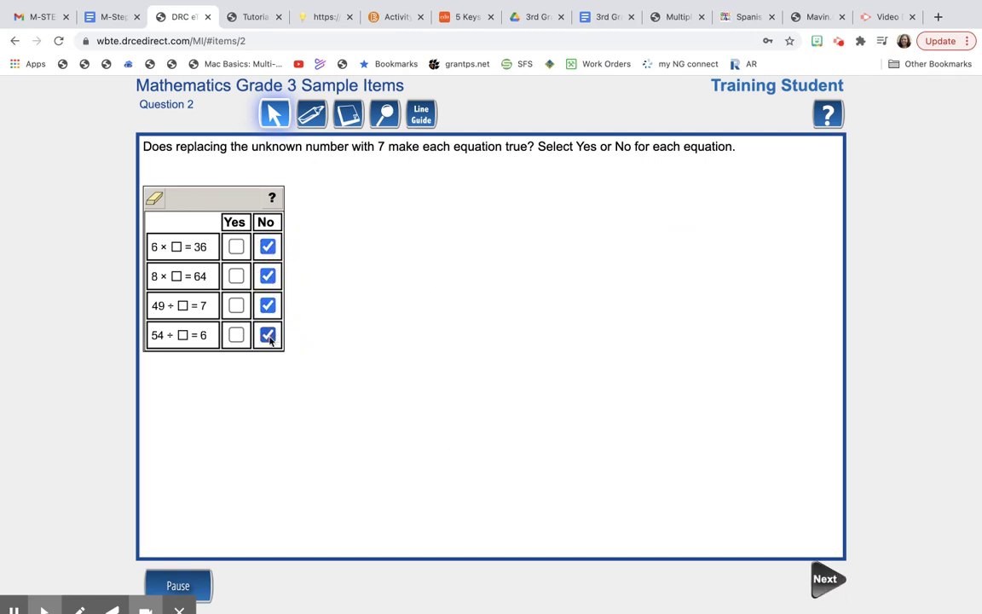
pyautogui.click(267, 247)
pyautogui.click(267, 276)
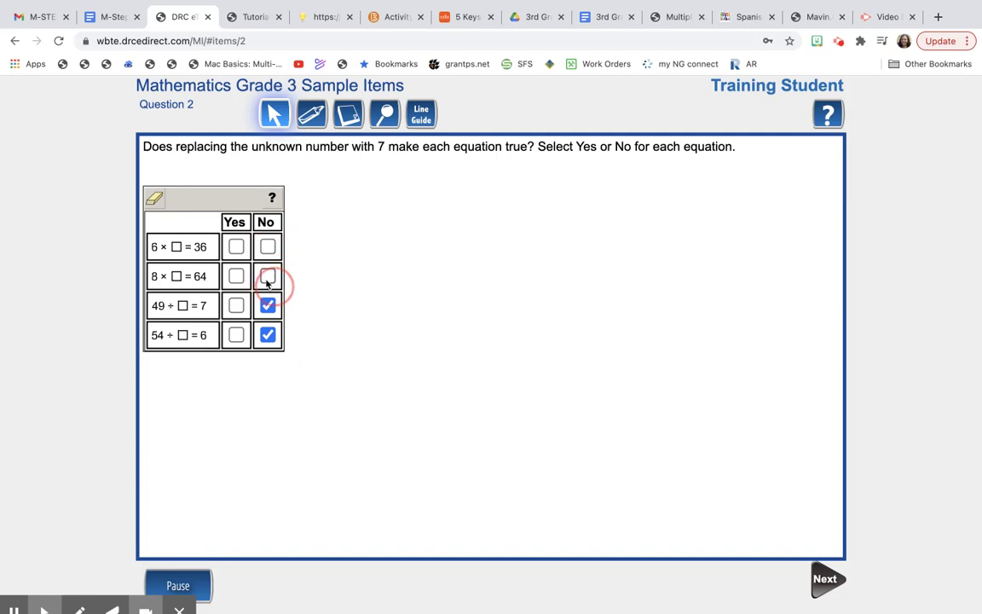
pyautogui.click(268, 305)
pyautogui.click(268, 335)
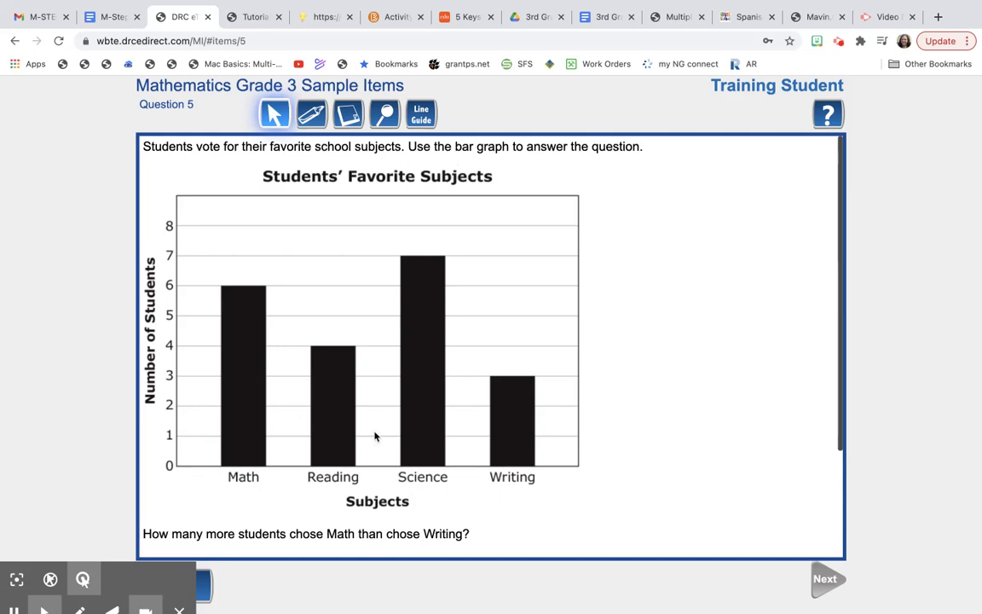
# Step: Turn on the line guide and move it from the 7 gridline down toward the shorter bars
pyautogui.click(422, 116)
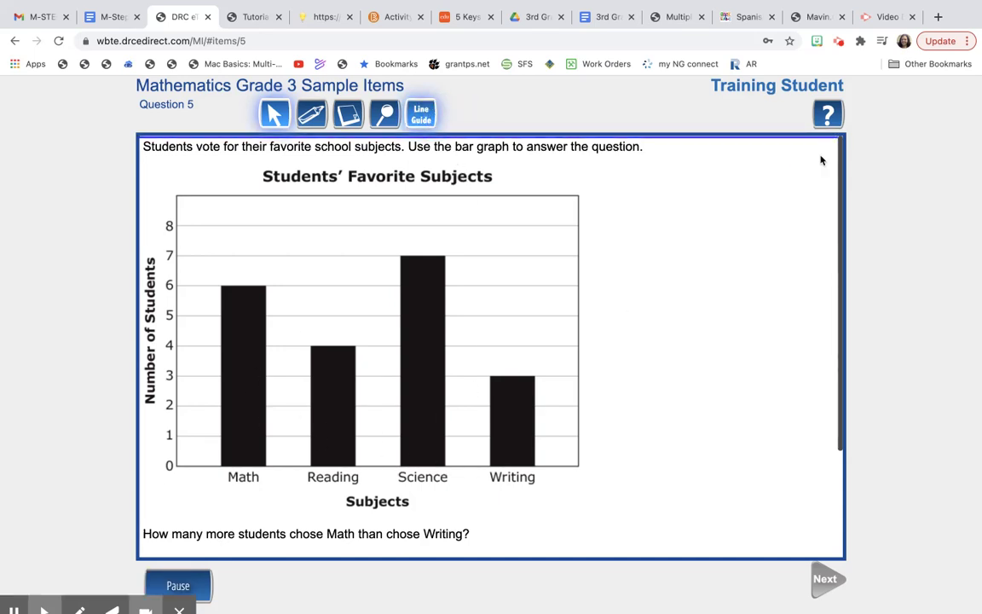
pyautogui.moveTo(821, 160); pyautogui.dragTo(812, 273)
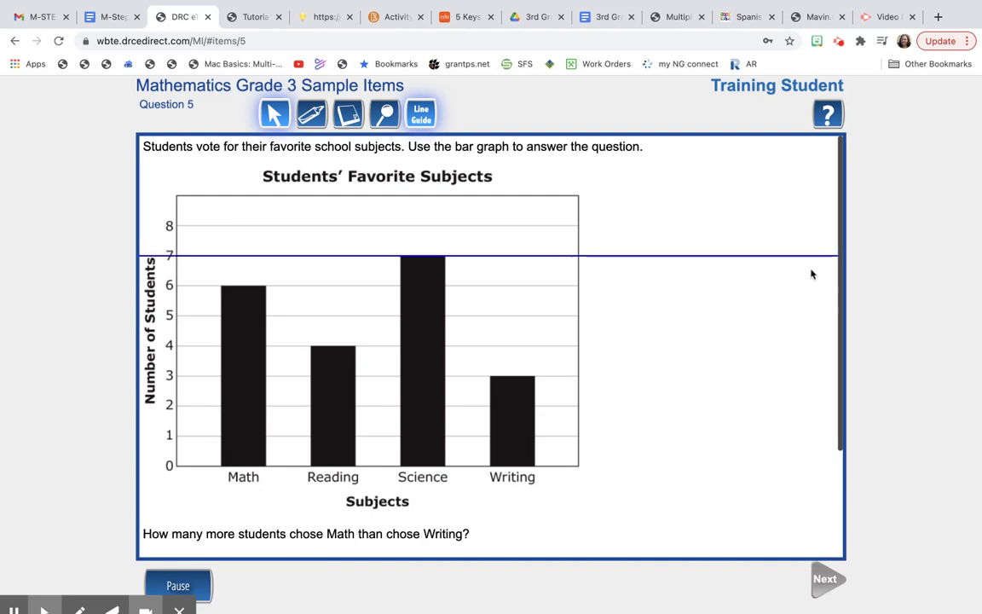
pyautogui.moveTo(812, 274)
pyautogui.moveTo(812, 274); pyautogui.dragTo(815, 394)
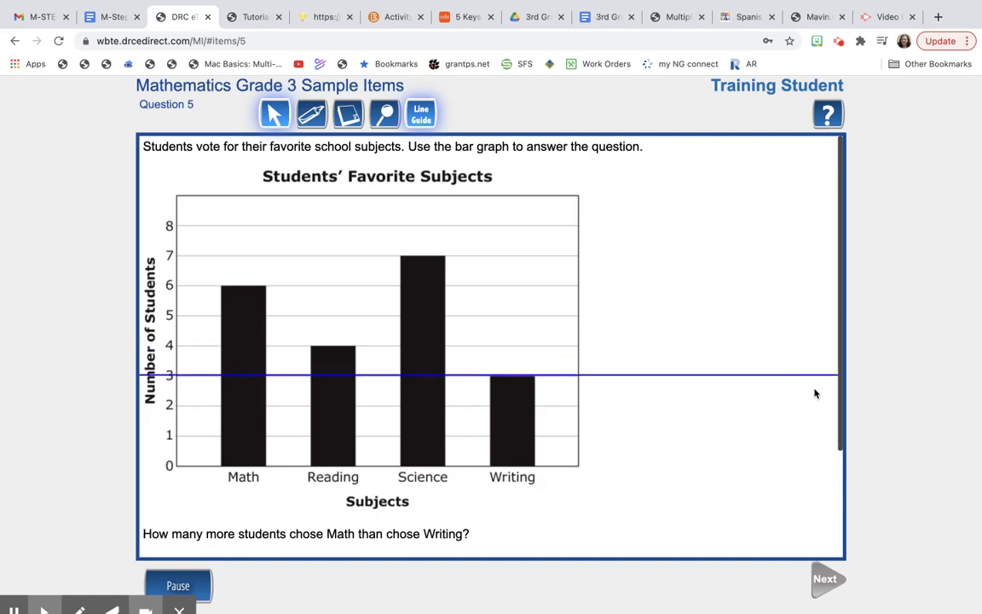
pyautogui.moveTo(815, 394)
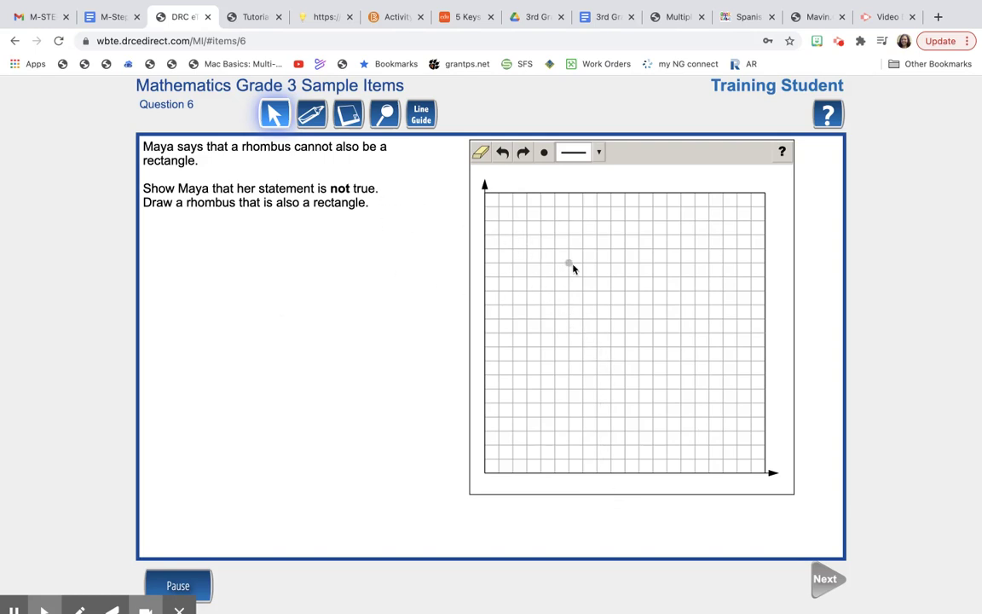
# Step: Plot three corner points on the grid and draw a side between two of them
pyautogui.click(569, 262)
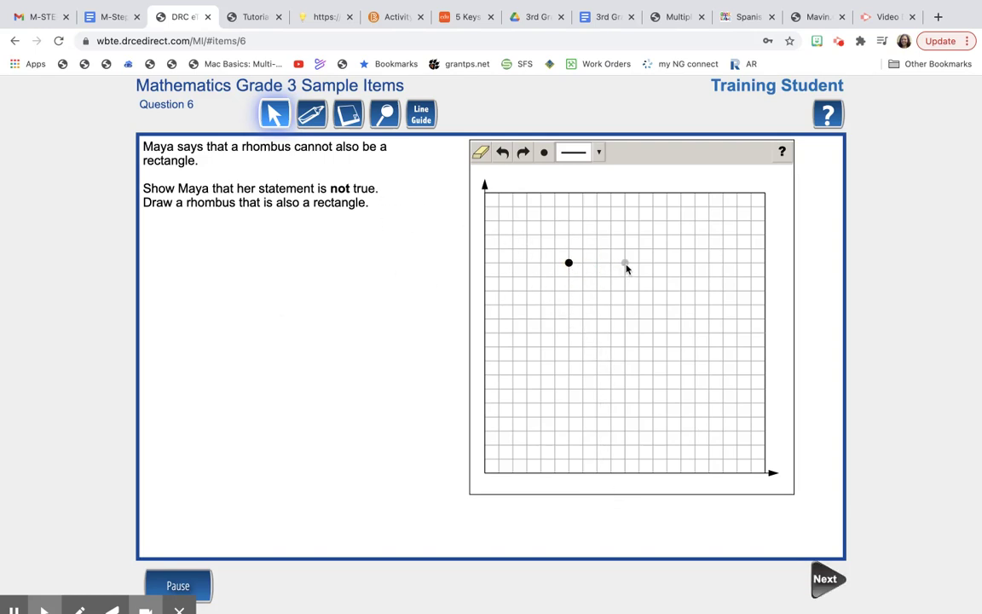
pyautogui.click(625, 264)
pyautogui.click(569, 319)
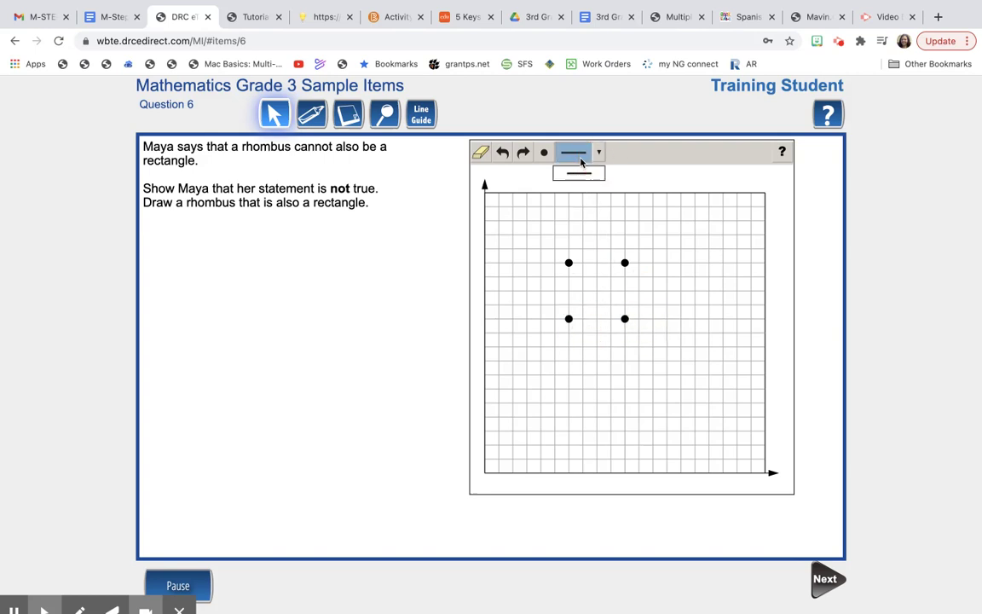
pyautogui.moveTo(570, 264)
pyautogui.mouseDown()
pyautogui.moveTo(625, 264)
pyautogui.moveTo(626, 274)
pyautogui.moveTo(625, 319)
pyautogui.moveTo(569, 319)
pyautogui.mouseUp()
# Step: Erase the drawing from the grid and dismiss the line-too-short warning
pyautogui.click(484, 157)
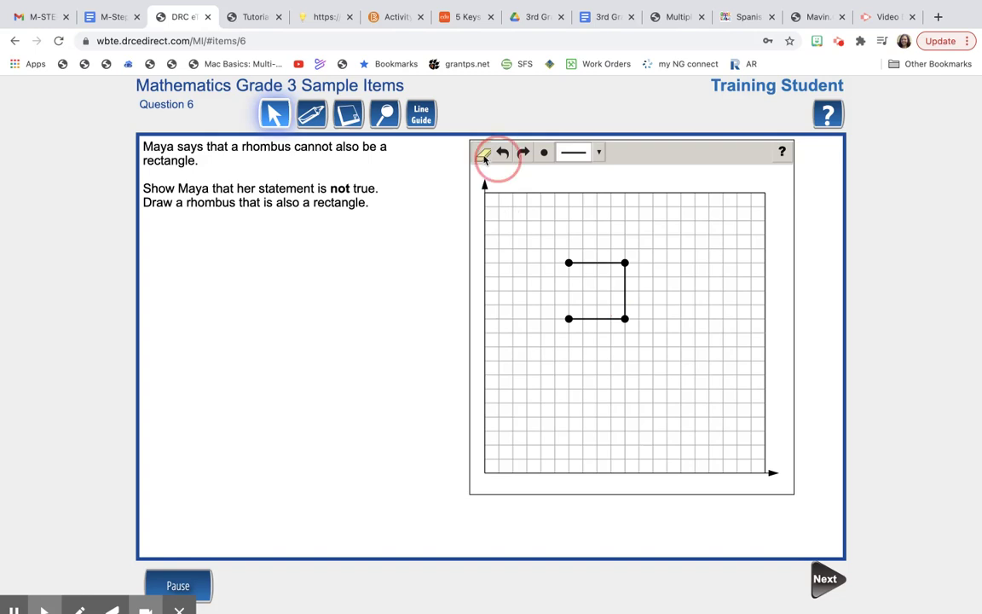
pyautogui.click(568, 228)
pyautogui.click(520, 350)
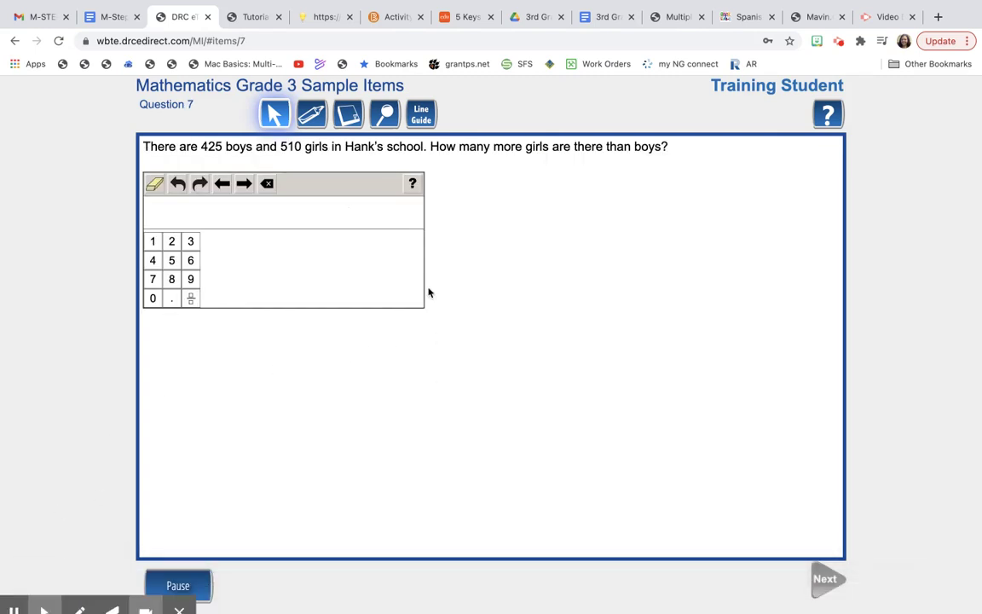
# Step: Highlight 425 and 'How many more' in Question 7's problem text
pyautogui.click(312, 113)
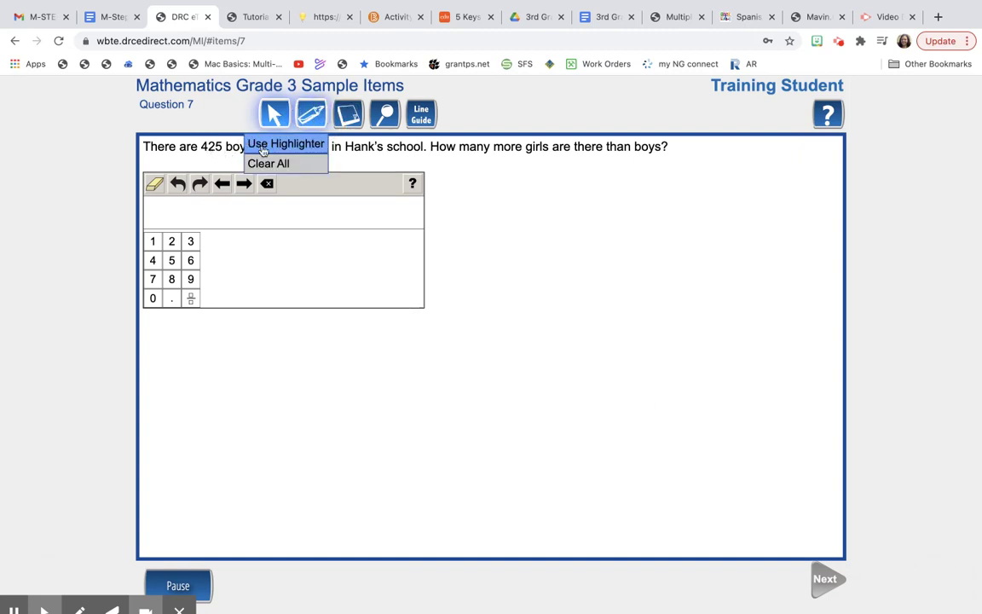
pyautogui.click(254, 141)
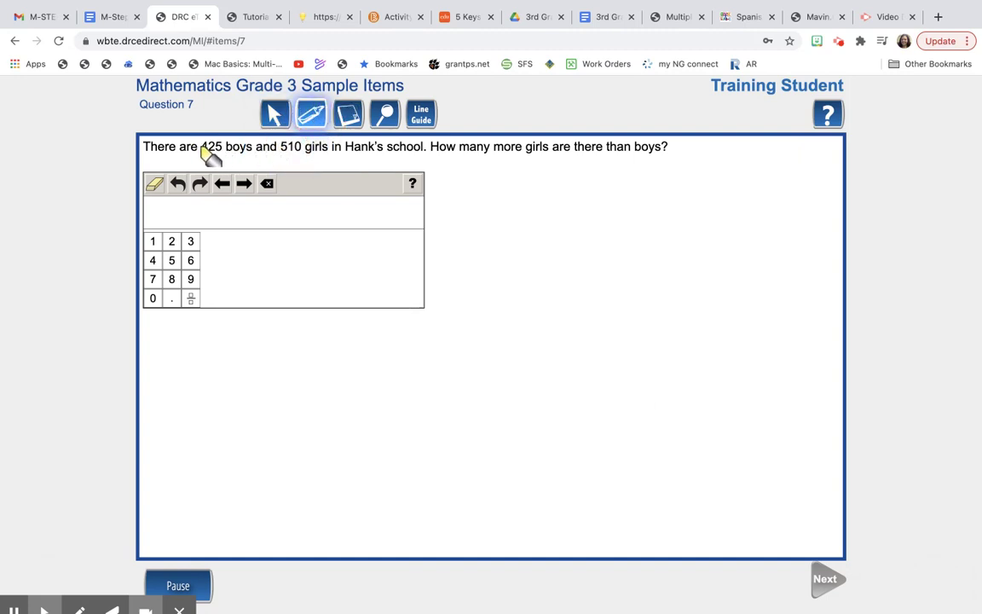
pyautogui.moveTo(201, 150); pyautogui.dragTo(304, 151)
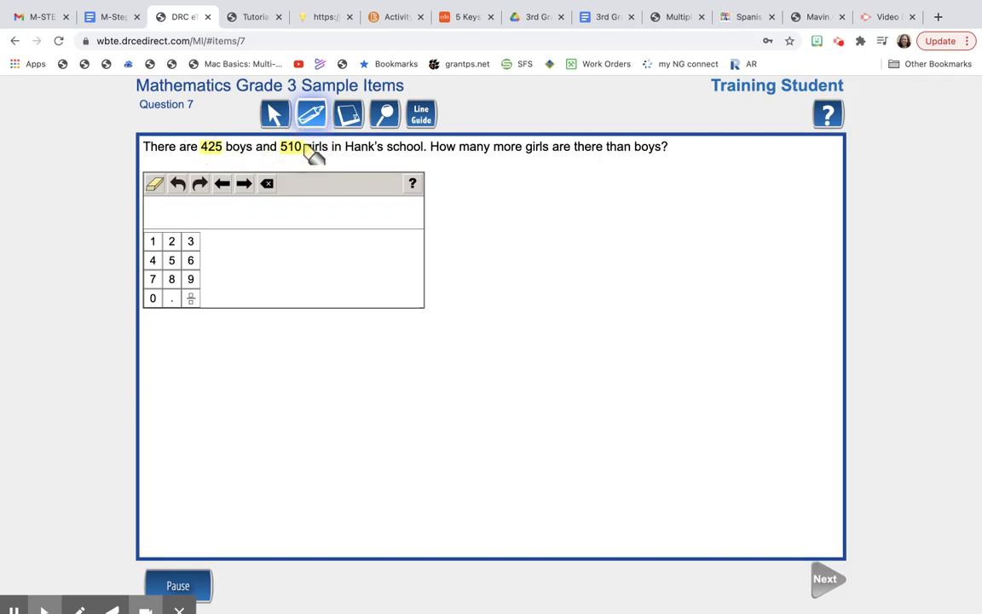
pyautogui.click(440, 152)
pyautogui.moveTo(436, 152); pyautogui.dragTo(524, 152)
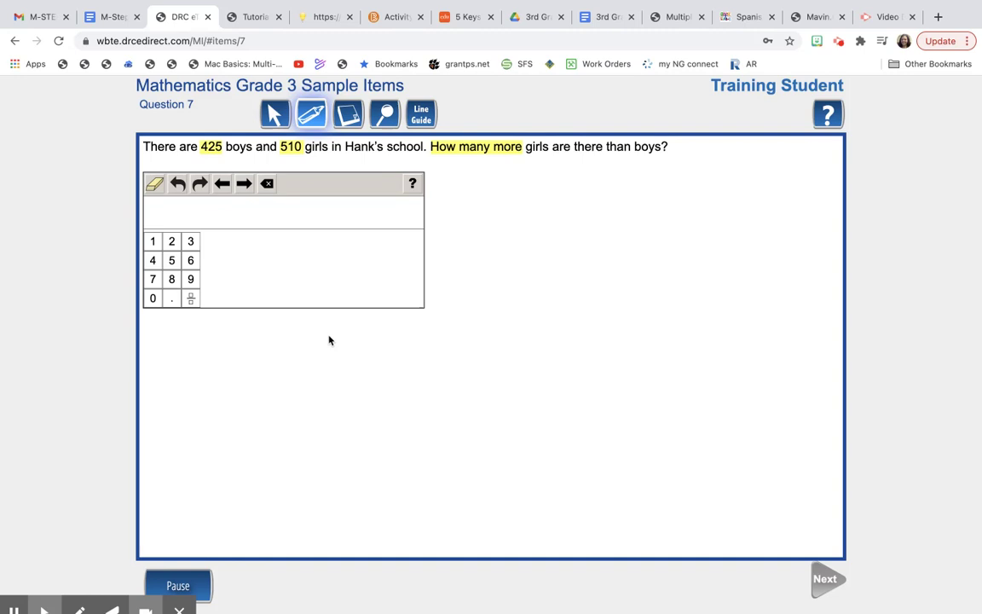
pyautogui.moveTo(44, 608)
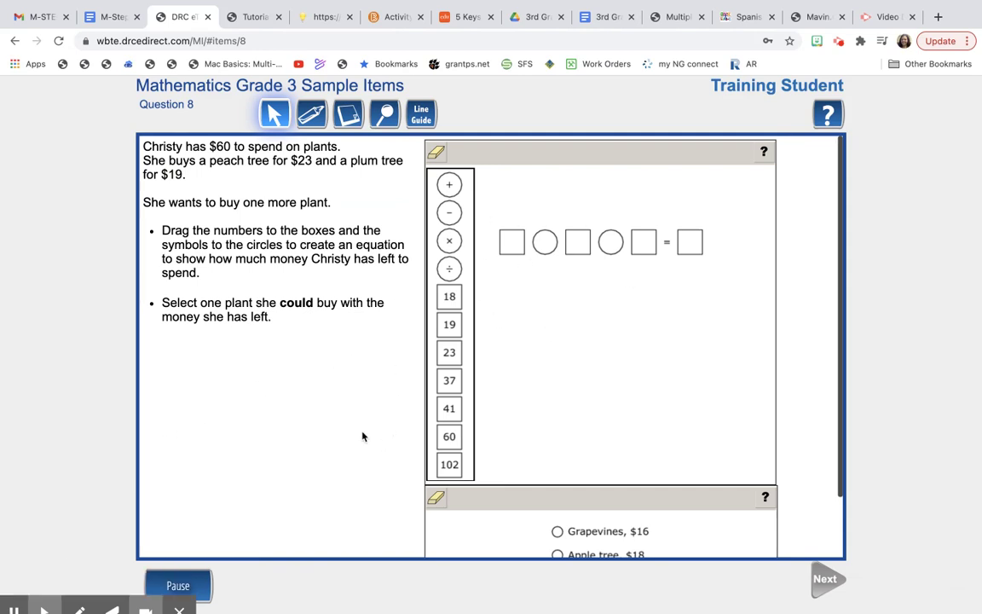
# Step: Set the line guide under the plum tree line, then add and close sticky note 1
pyautogui.click(421, 114)
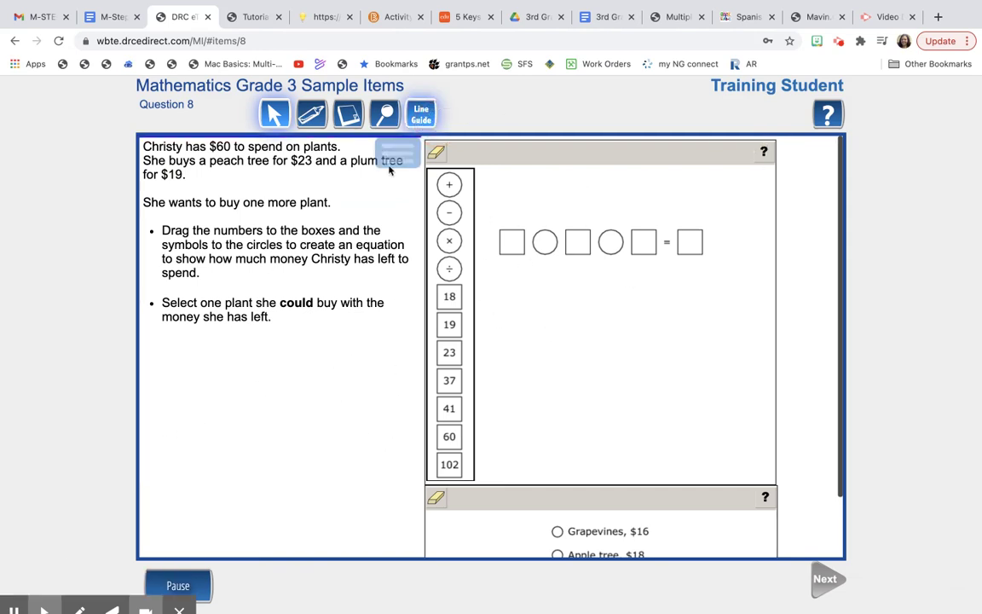
pyautogui.moveTo(395, 151); pyautogui.dragTo(408, 288)
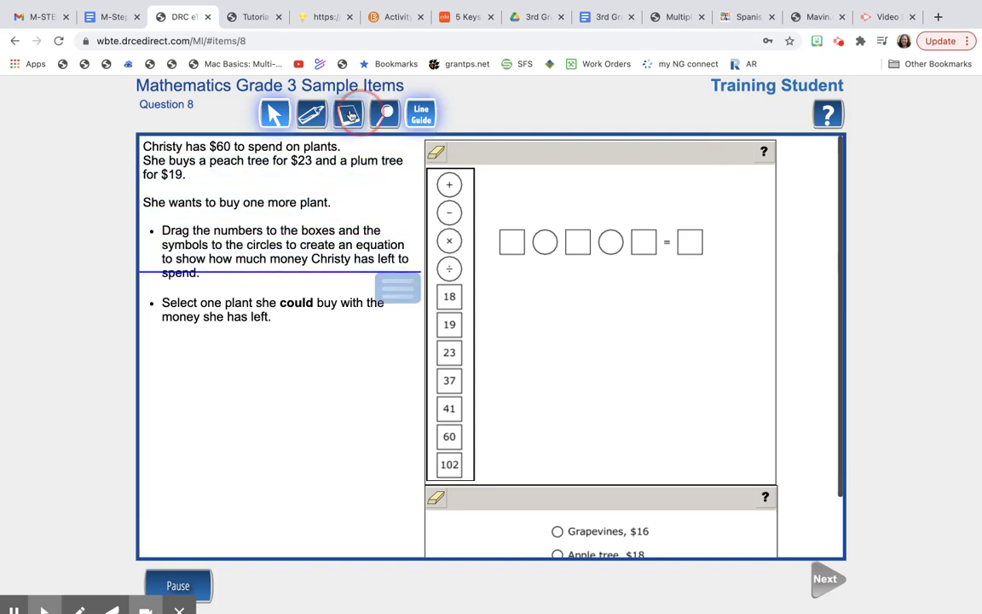
pyautogui.click(341, 122)
pyautogui.click(329, 143)
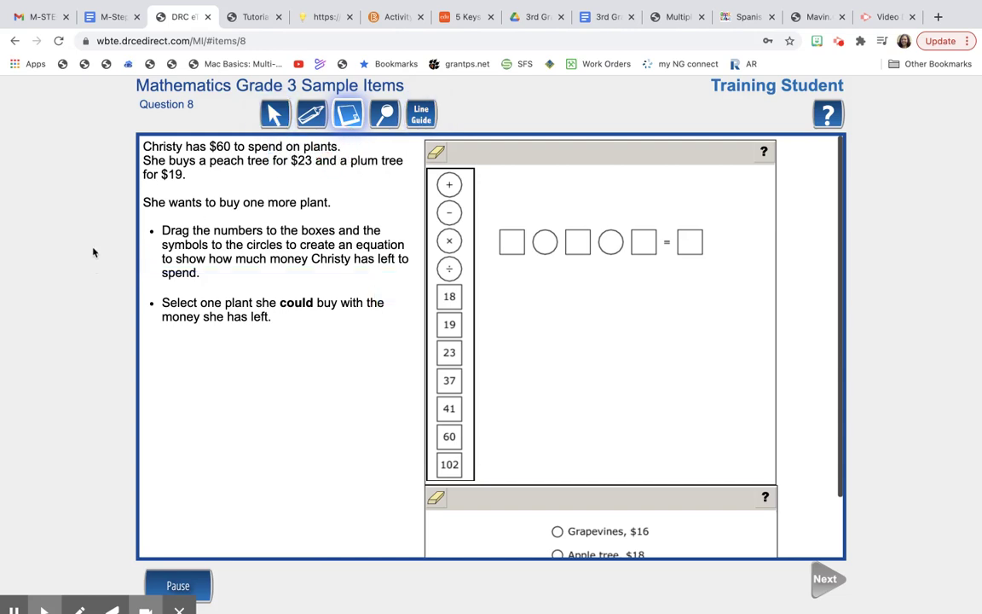
pyautogui.click(217, 395)
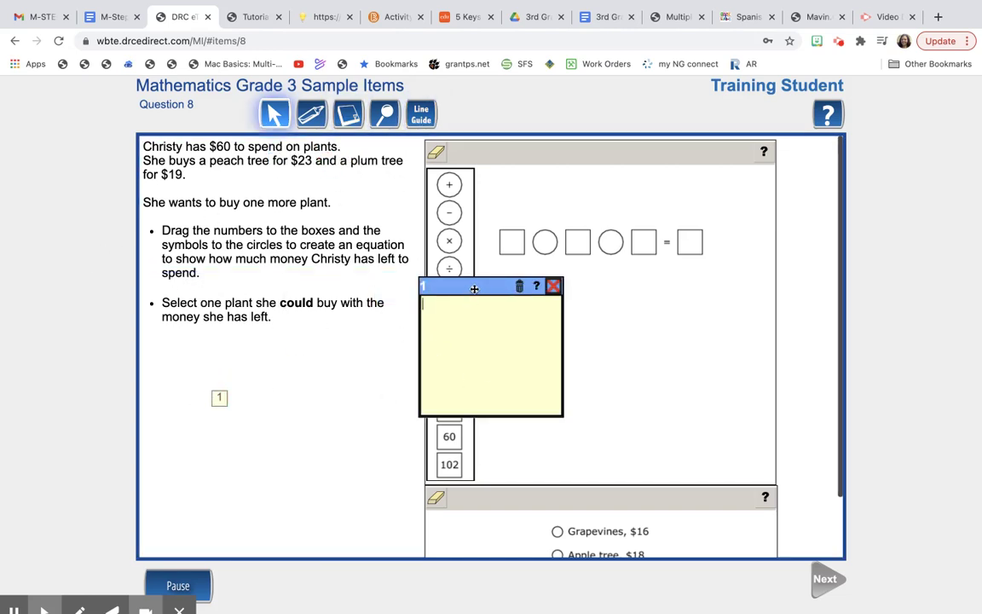
pyautogui.moveTo(452, 302)
pyautogui.mouseDown()
pyautogui.moveTo(420, 333)
pyautogui.moveTo(227, 417)
pyautogui.mouseUp()
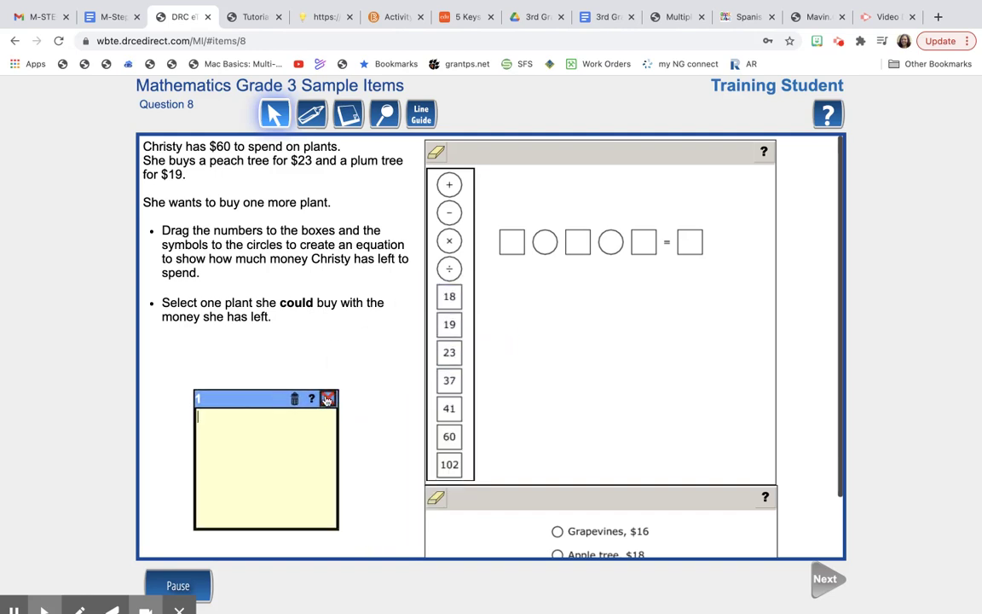
pyautogui.click(326, 400)
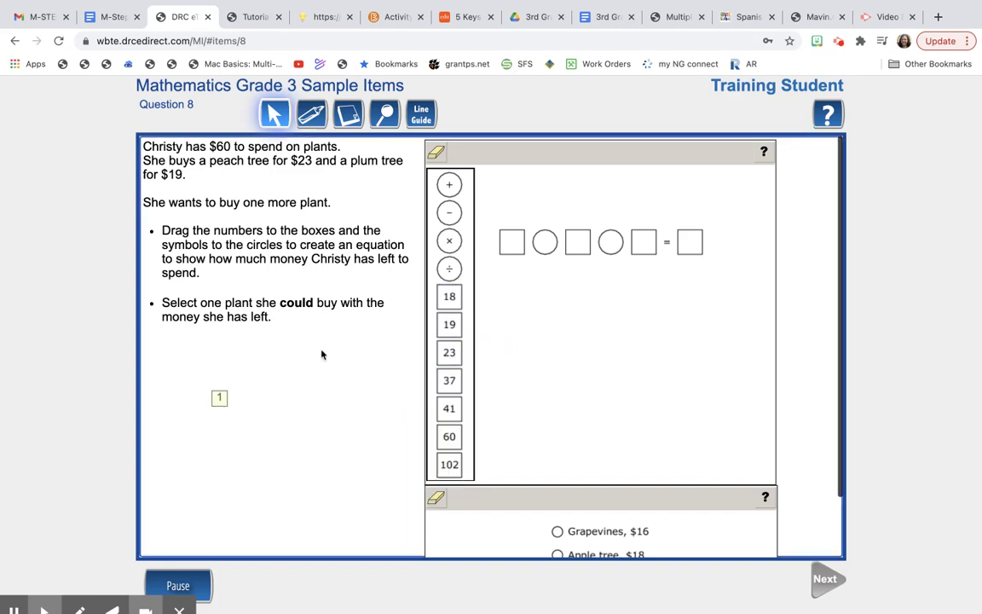